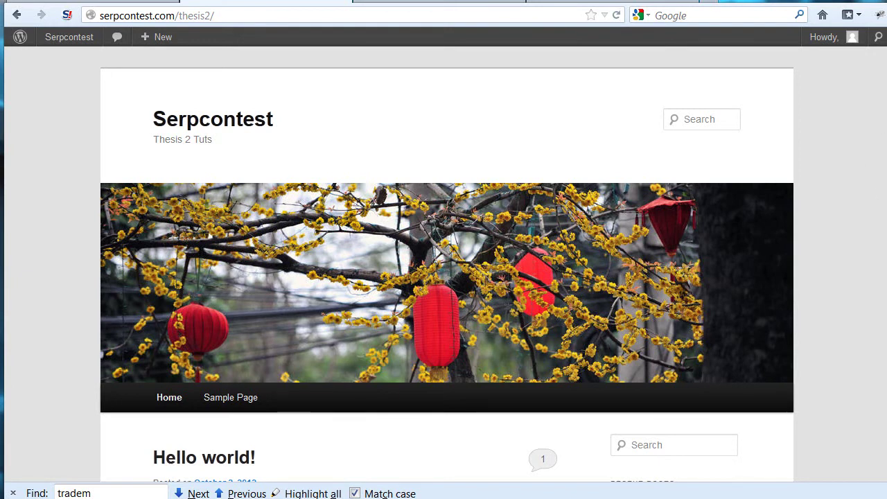
pyautogui.scroll(-5, 879, 247)
pyautogui.scroll(5, 878, 376)
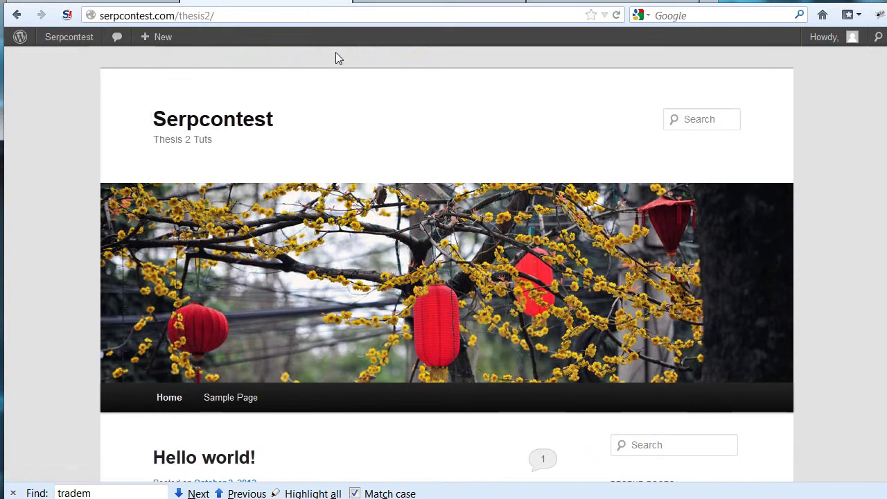
pyautogui.moveTo(21, 38)
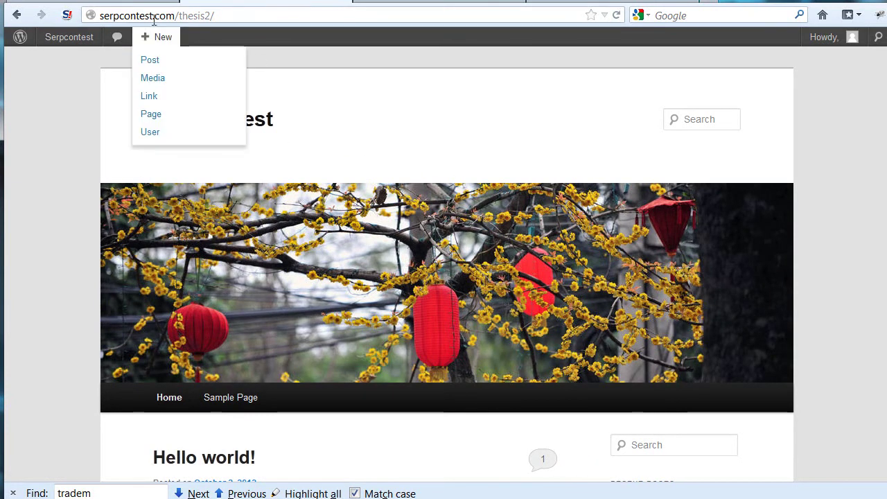
# Open the Thesis 2 terms of service from the diythemes.com downloads page and tick the acceptance of the terms.
pyautogui.click(17, 15)
pyautogui.click(18, 18)
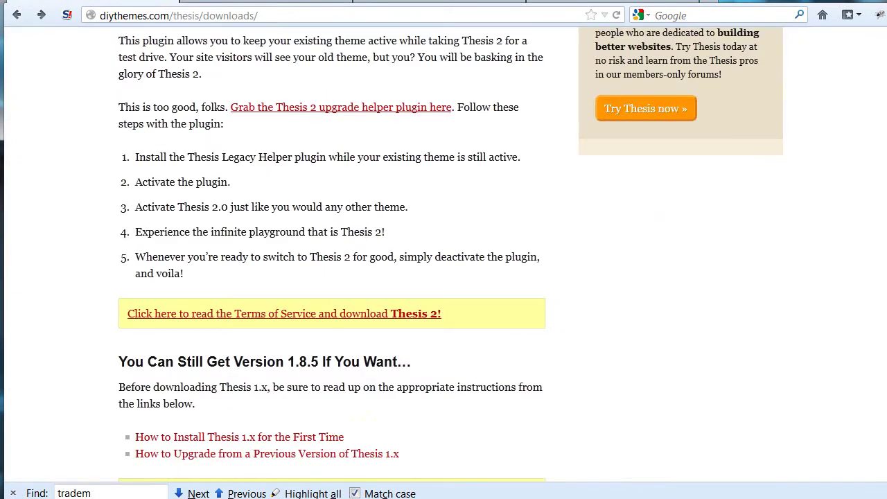
pyautogui.scroll(5, 884, 313)
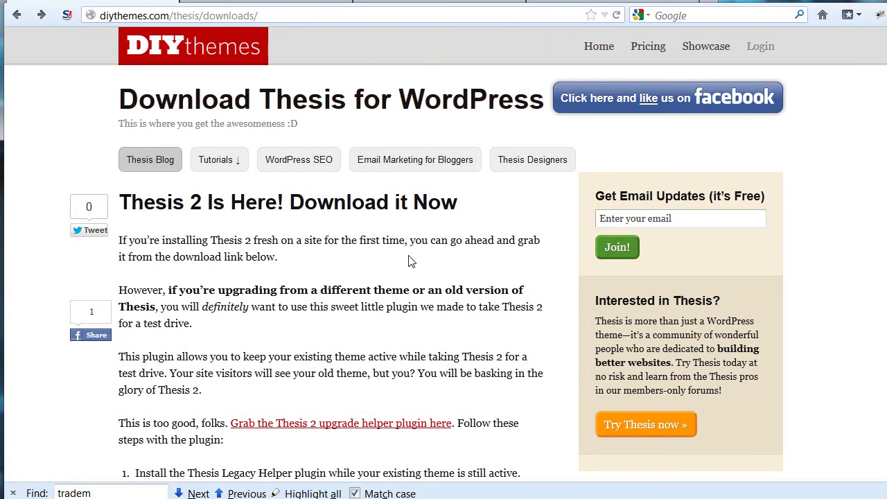
pyautogui.scroll(-4, 413, 262)
pyautogui.scroll(-2, 333, 218)
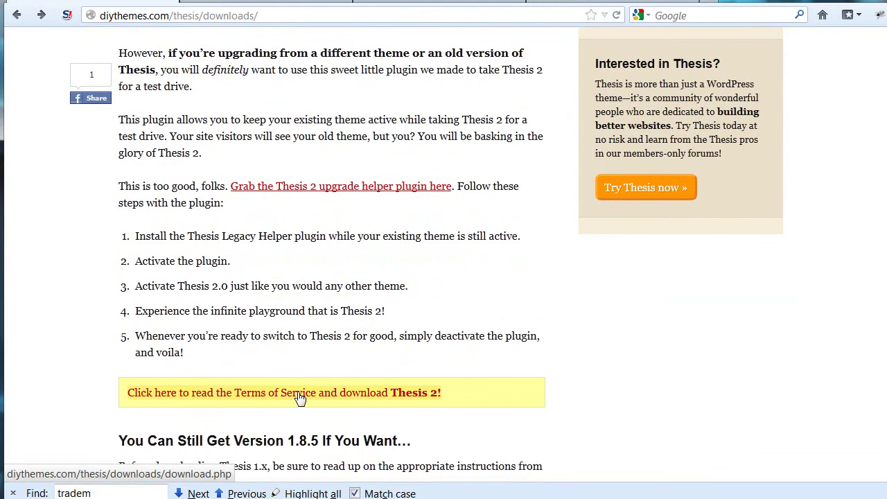
pyautogui.click(353, 401)
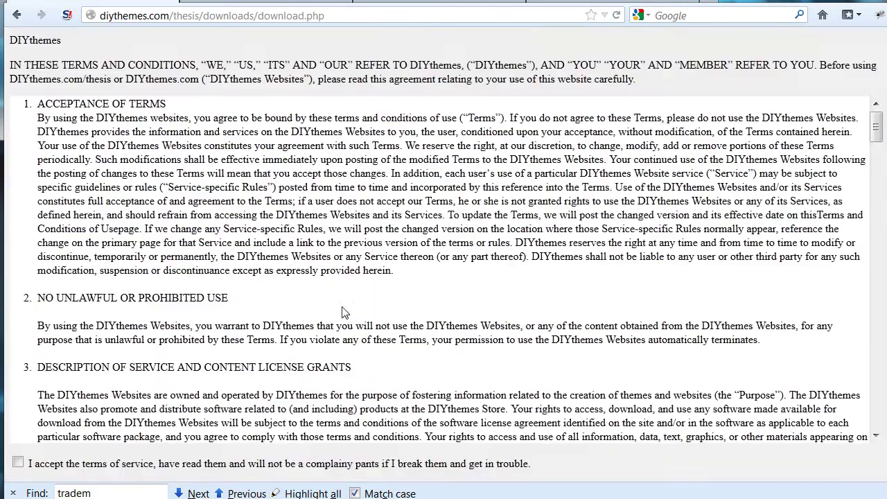
pyautogui.click(18, 463)
pyautogui.click(12, 493)
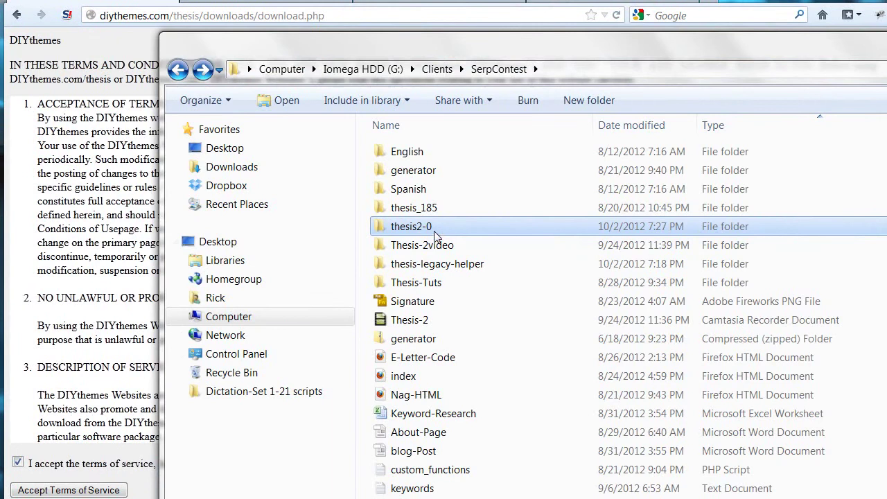
# Inspect the contents of the thesis2-0 folder inside the SerpContest folder and switch back to the browser.
pyautogui.doubleClick(432, 228)
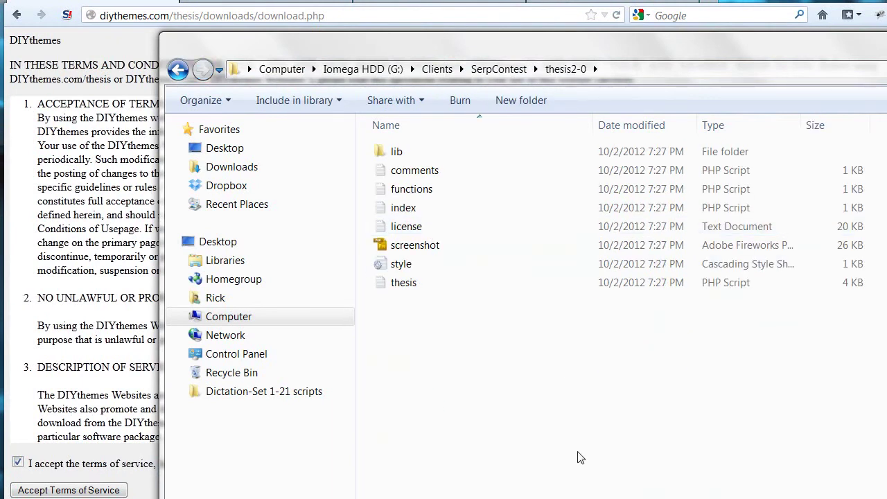
pyautogui.click(486, 69)
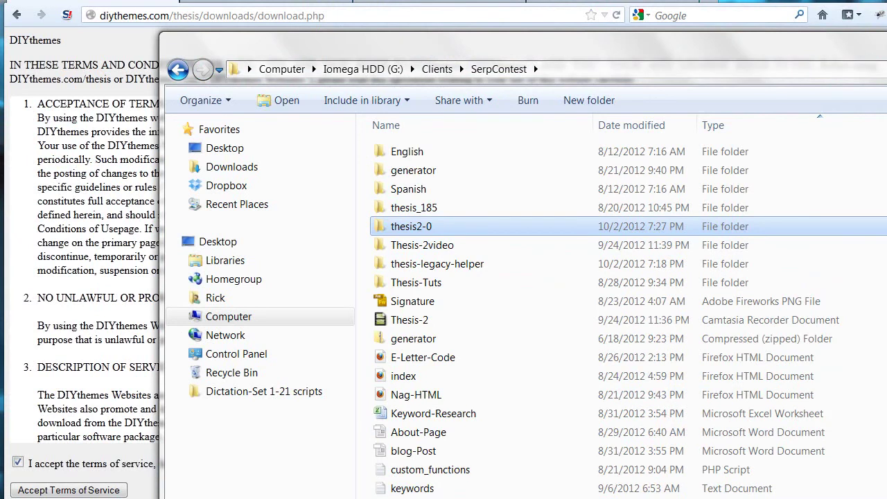
pyautogui.hotkey('alt', 'Tab')
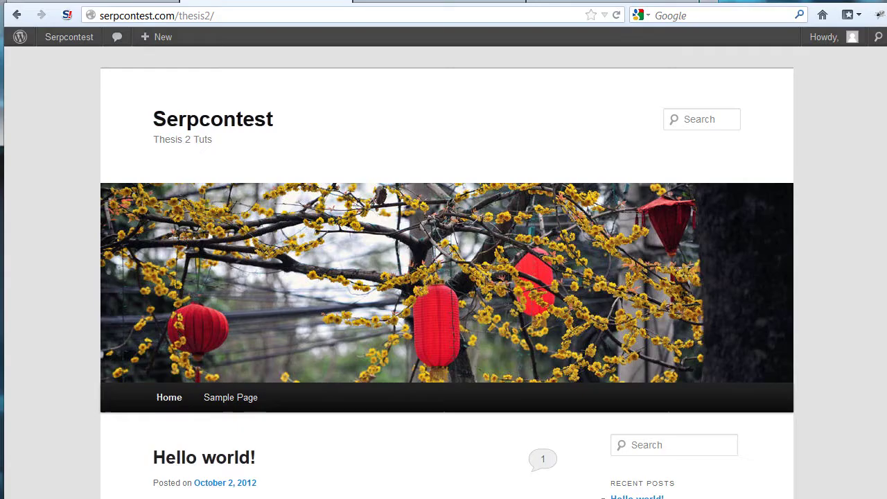
# Open the WordPress theme installation page for uploading a .zip theme and review its upload form.
pyautogui.click(229, 3)
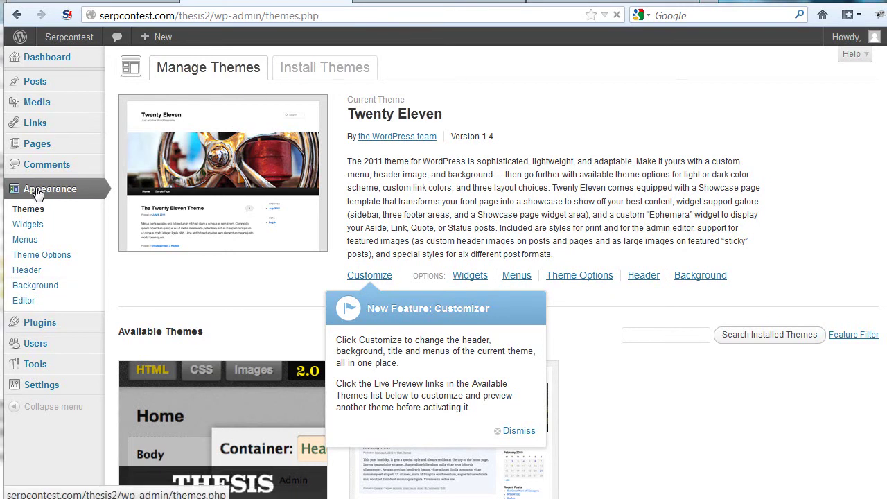
pyautogui.click(28, 211)
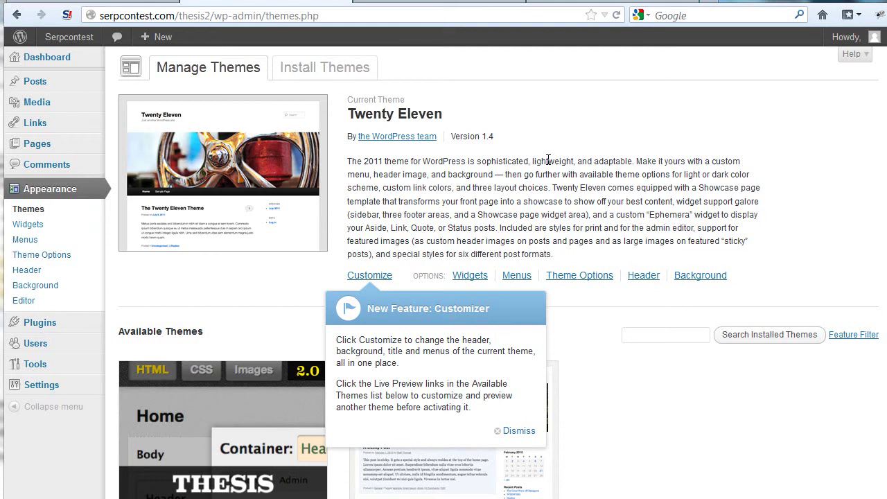
pyautogui.click(324, 68)
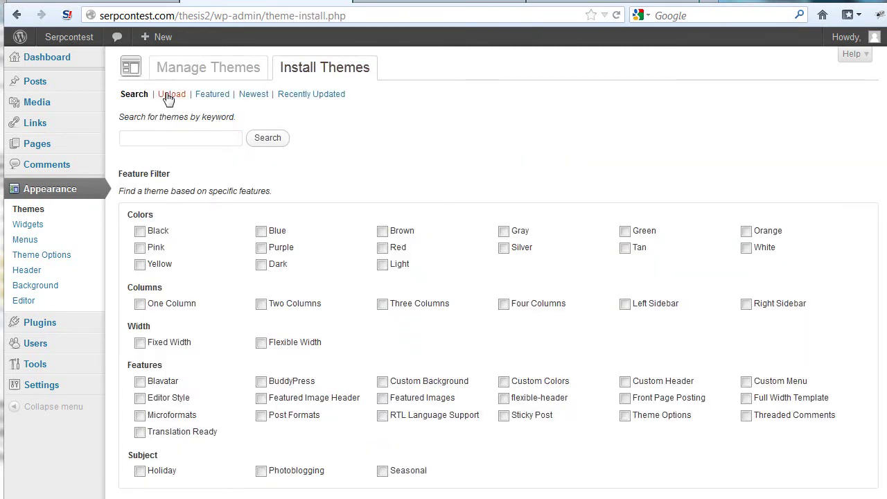
pyautogui.click(167, 96)
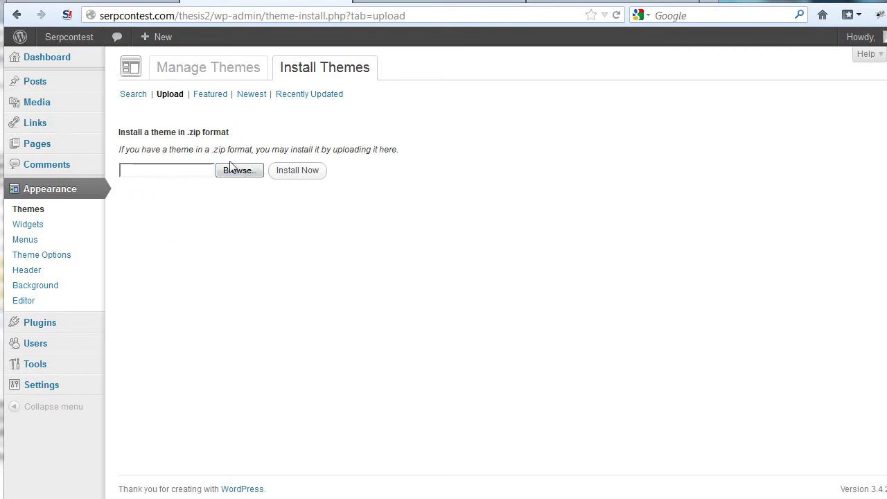
pyautogui.moveTo(232, 138); pyautogui.dragTo(179, 133)
pyautogui.click(277, 141)
# Preview the installed Thesis theme live with the customizer controls collapsed, and return to the theme list.
pyautogui.click(21, 212)
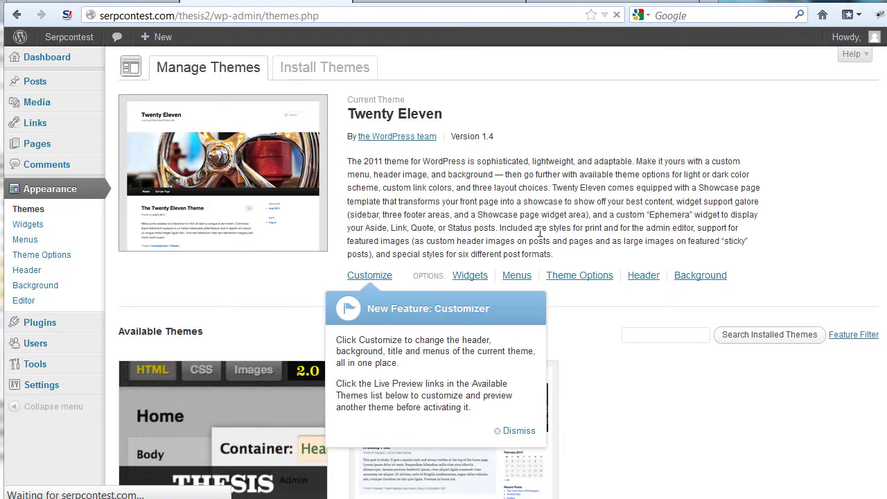
pyautogui.scroll(-4, 547, 234)
pyautogui.scroll(4, 558, 236)
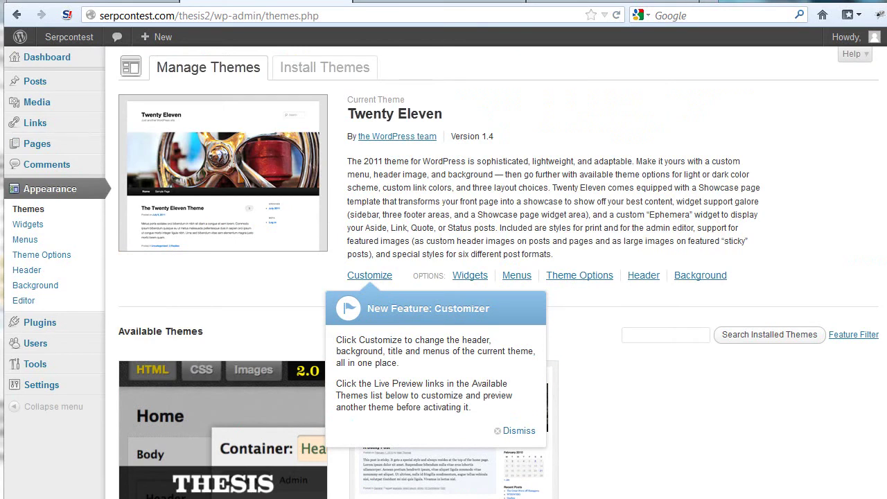
pyautogui.scroll(-4, 635, 322)
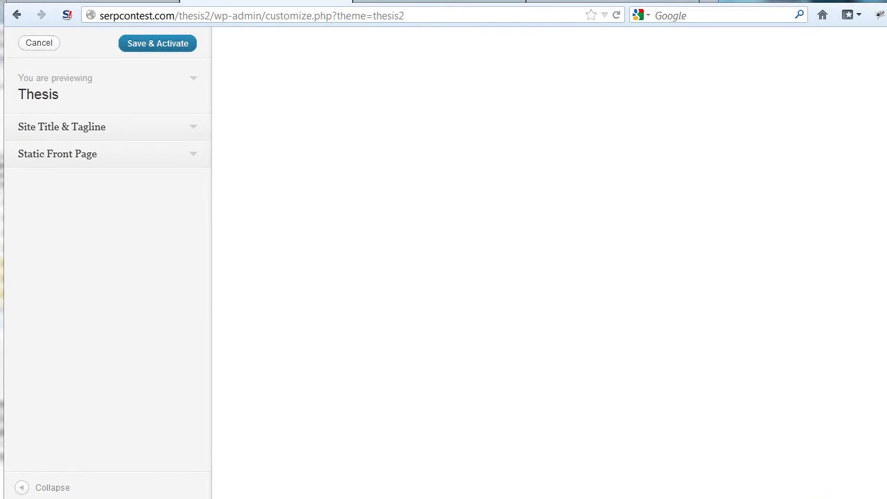
pyautogui.click(21, 488)
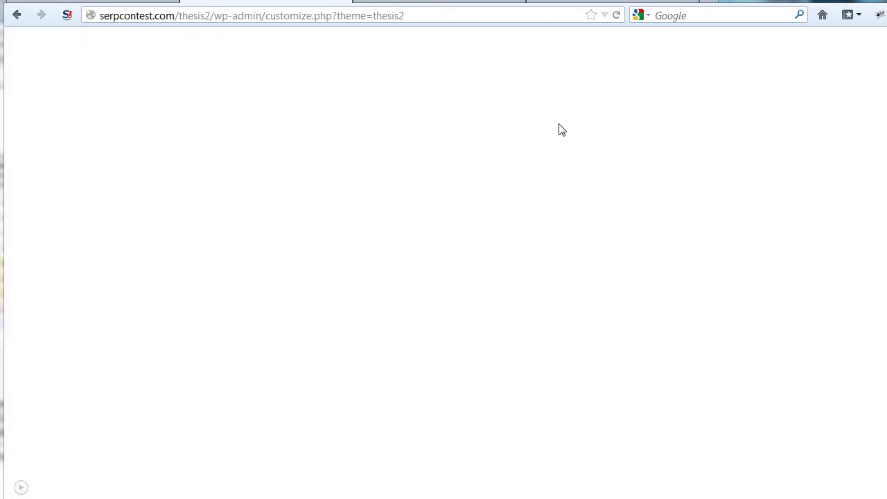
pyautogui.click(17, 14)
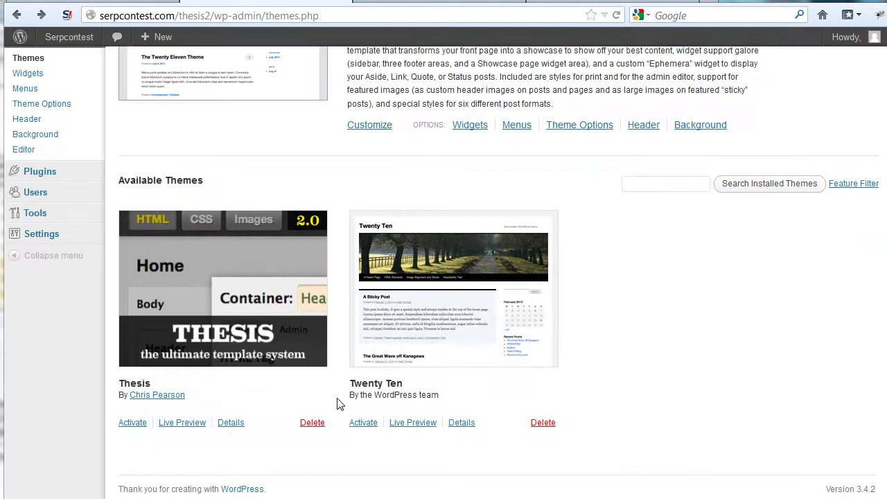
# Activate the Thesis theme, check the site's front page at serpcontest.com/thesis2/, and return to the Thesis admin page.
pyautogui.click(131, 423)
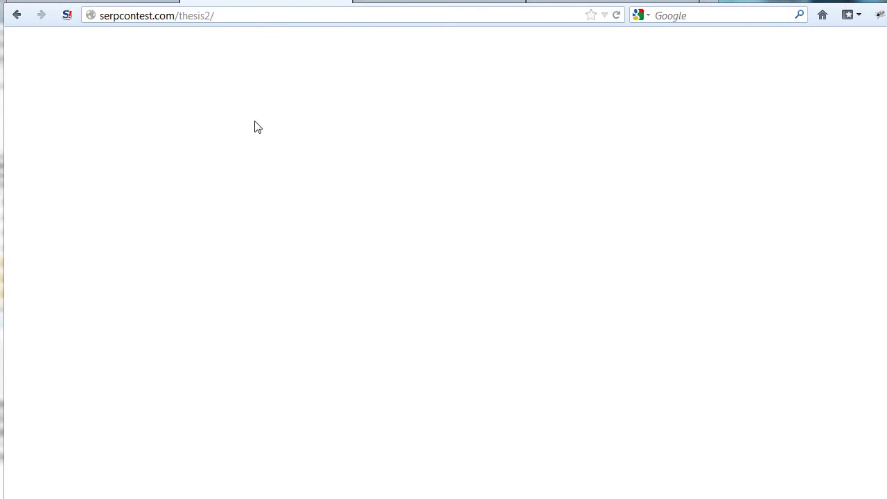
pyautogui.click(244, 17)
pyautogui.click(279, 21)
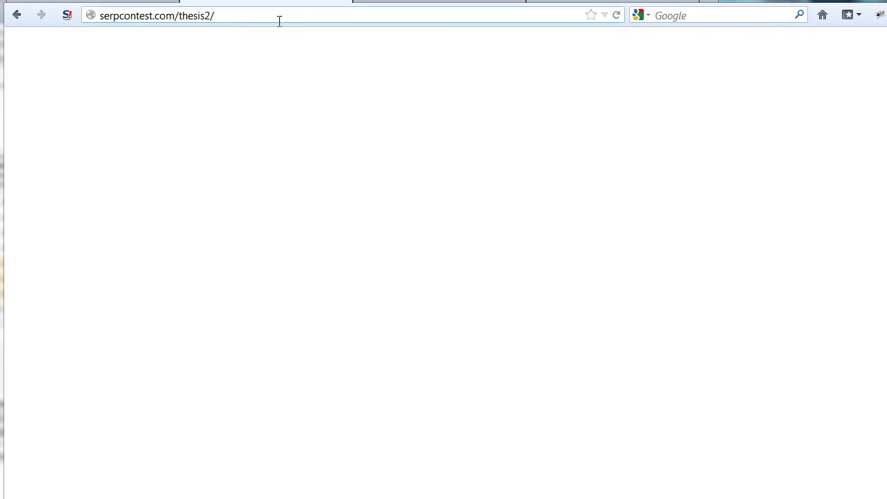
pyautogui.press('Return')
pyautogui.click(17, 18)
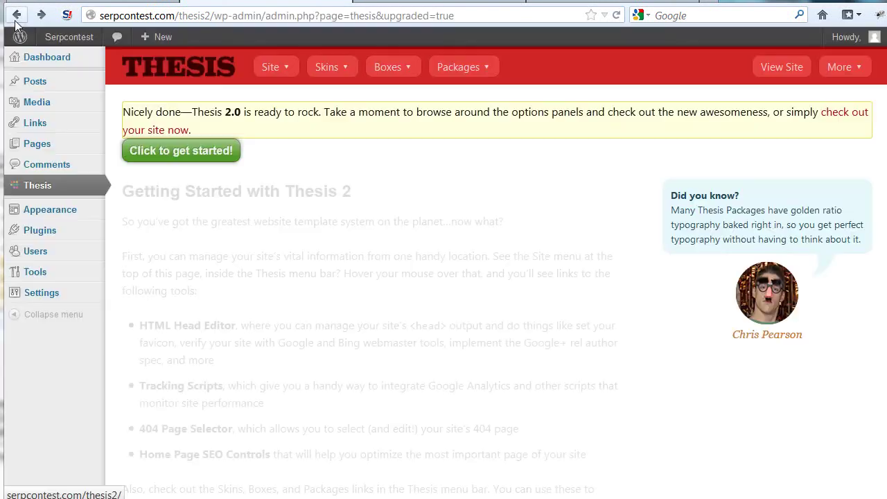
# Run the Thesis getting-started installation of its folders and default skins, and return to the Thesis page to review the introduction.
pyautogui.click(184, 151)
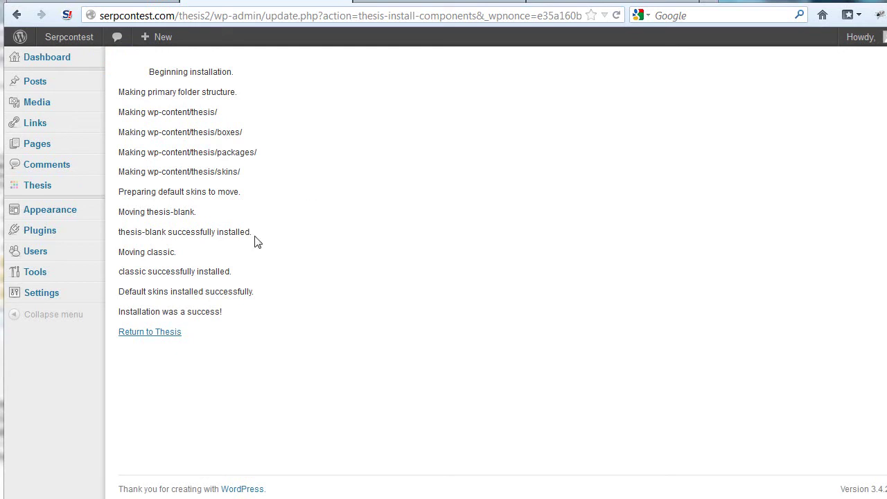
pyautogui.click(158, 332)
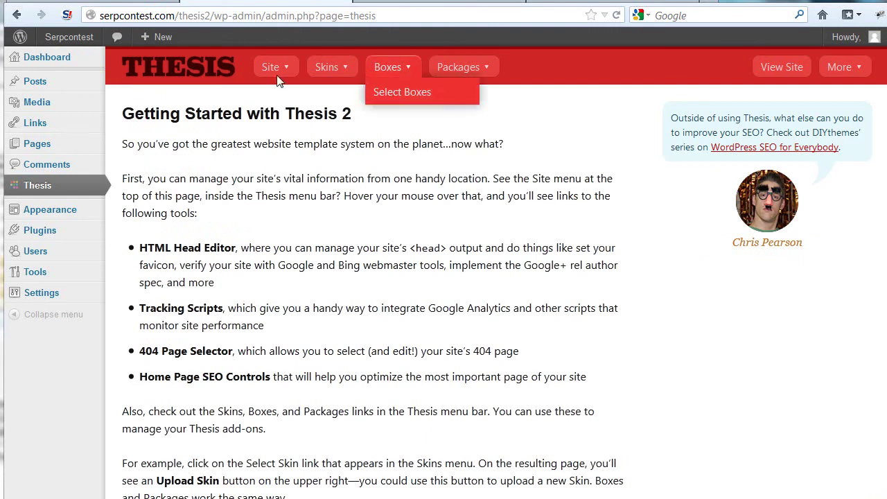
pyautogui.scroll(-5, 234, 257)
pyautogui.scroll(5, 234, 252)
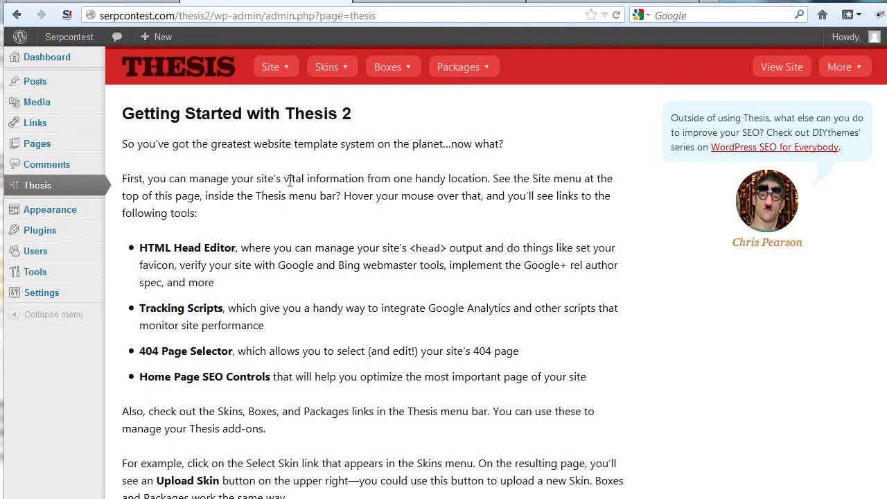
# Go to the WordPress dashboard and visit the Serpcontest site to examine its front page and footer with Thesis active.
pyautogui.moveTo(46, 58)
pyautogui.click(132, 59)
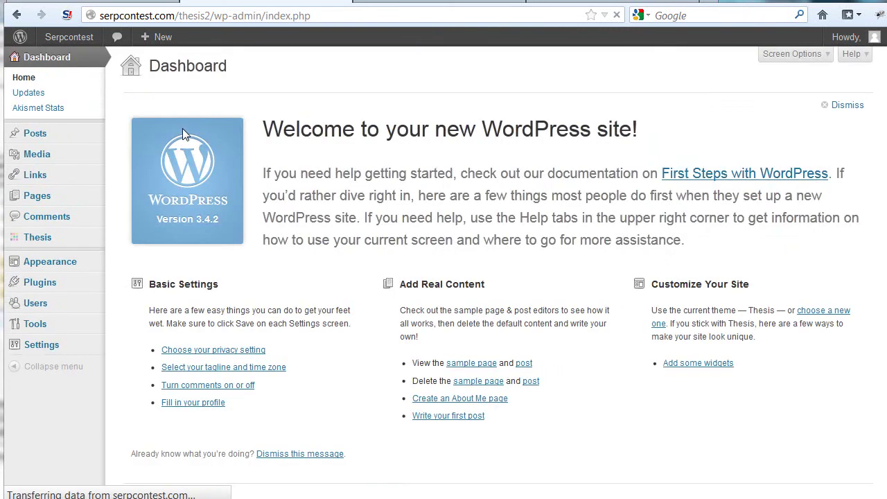
pyautogui.moveTo(55, 38)
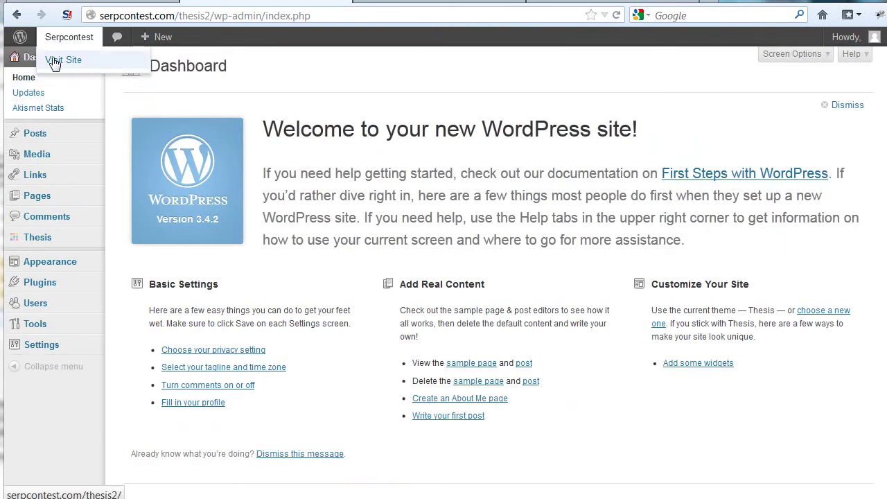
pyautogui.click(56, 61)
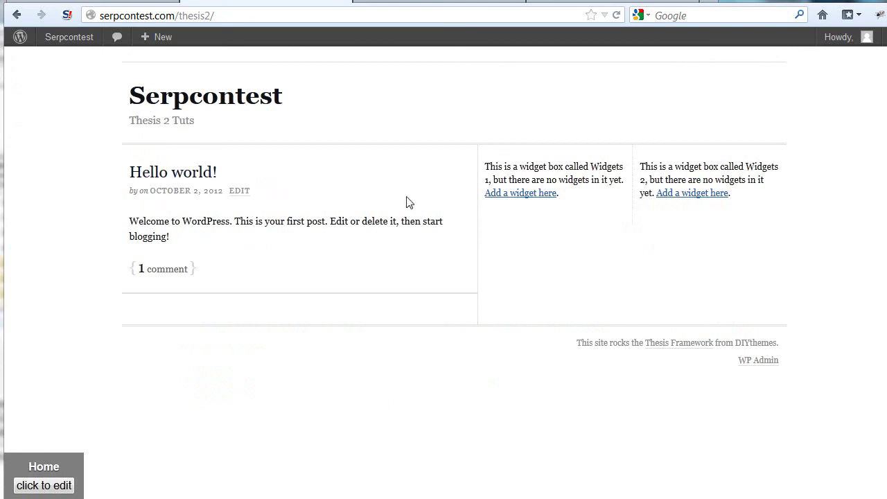
pyautogui.moveTo(594, 342); pyautogui.dragTo(760, 340)
pyautogui.click(759, 340)
# Open the Home template for editing in the Thesis editor and look over its HTML box structure.
pyautogui.click(43, 485)
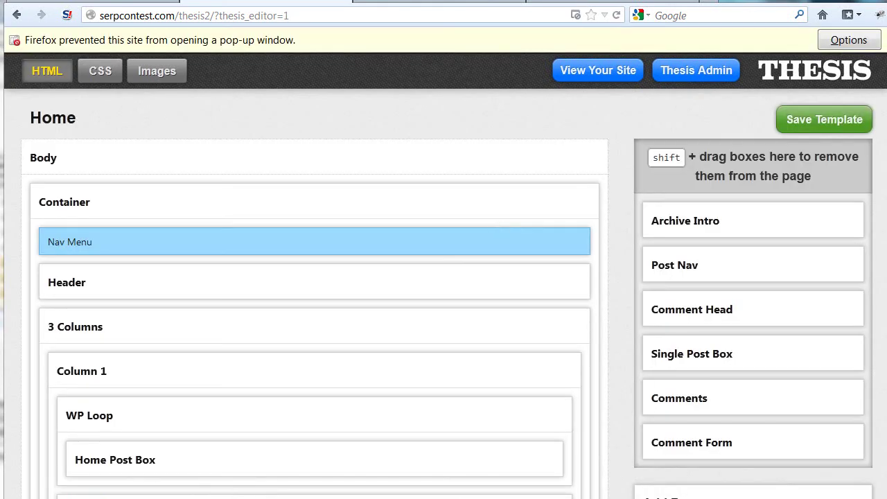
pyautogui.scroll(-5, 878, 259)
pyautogui.scroll(5, 881, 293)
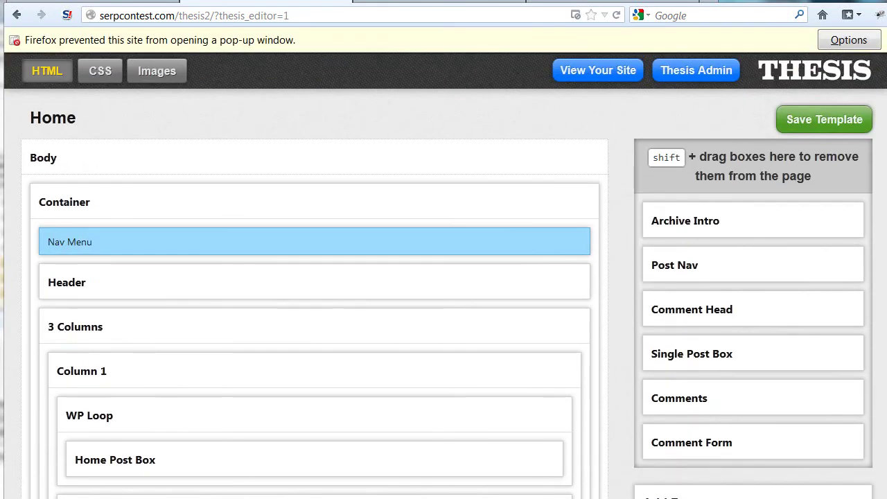